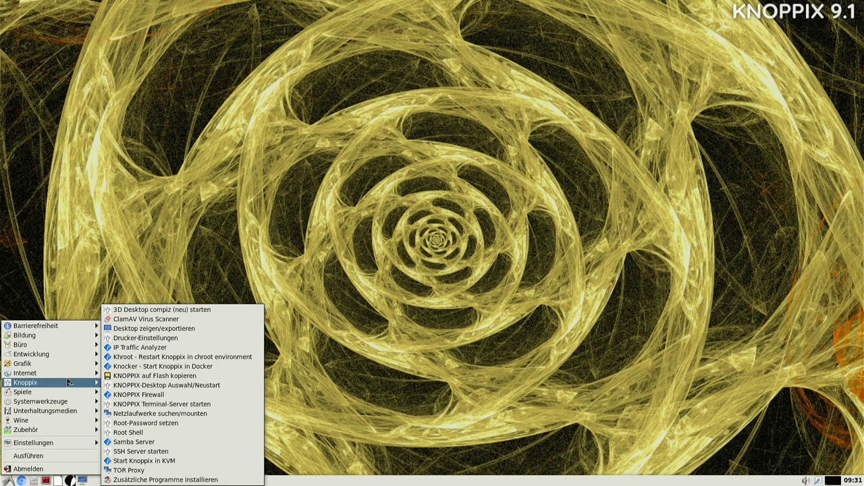
Dismiss the menu, view /home/knoppix in a centred PCManFM window, then close it.
{"action": "left_click", "coordinate": [315, 401]}
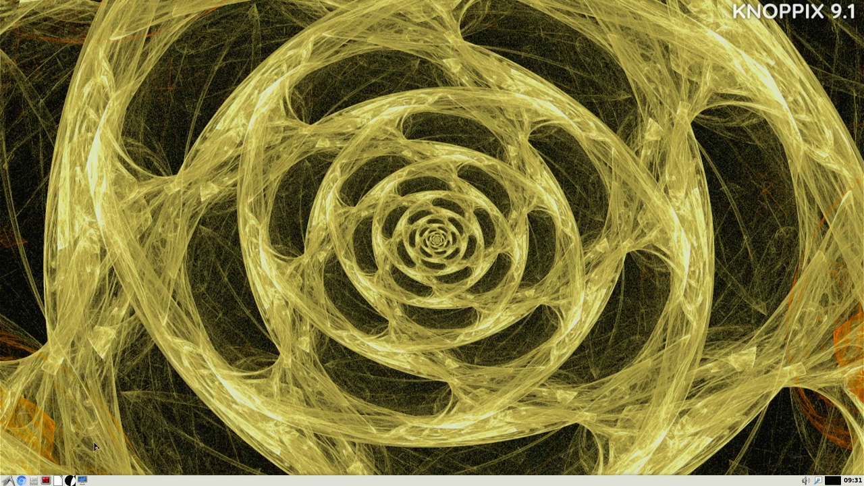
{"action": "left_click", "coordinate": [34, 480]}
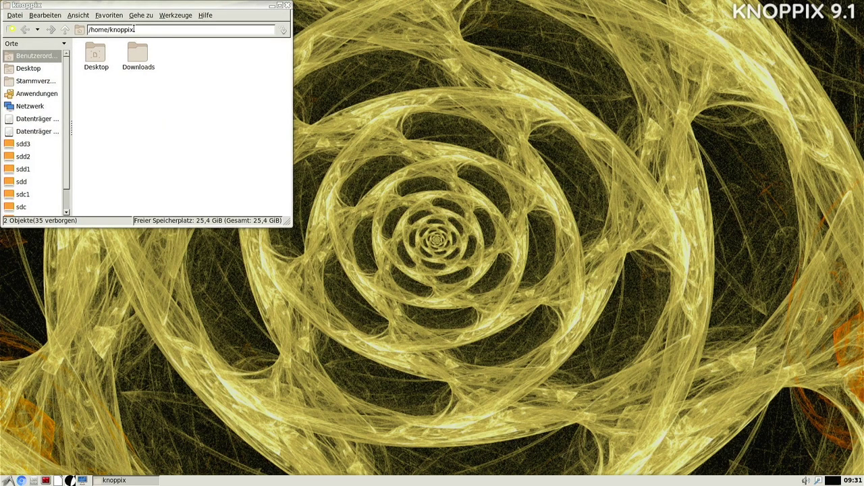
{"action": "left_click_drag", "start_coordinate": [144, 2], "coordinate": [403, 52]}
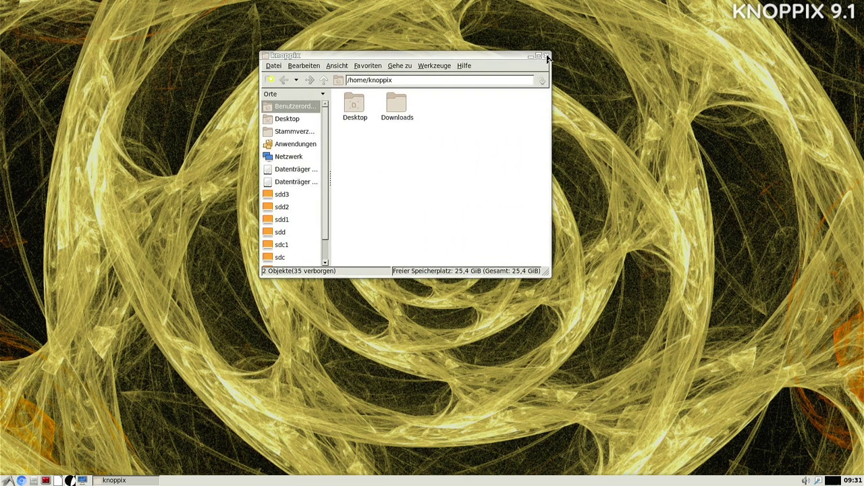
{"action": "left_click", "coordinate": [547, 56]}
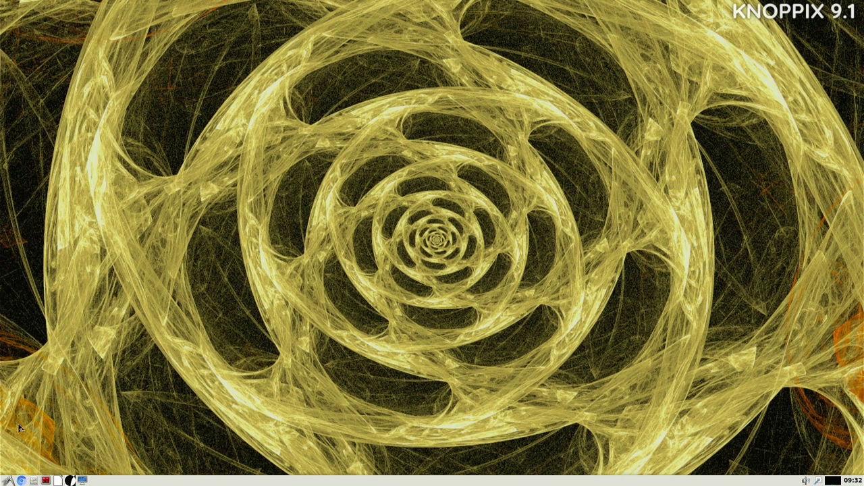
Launch 'KNOPPIX auf Flash kopieren' from the Knoppix submenu of the application menu.
{"action": "left_click", "coordinate": [8, 480]}
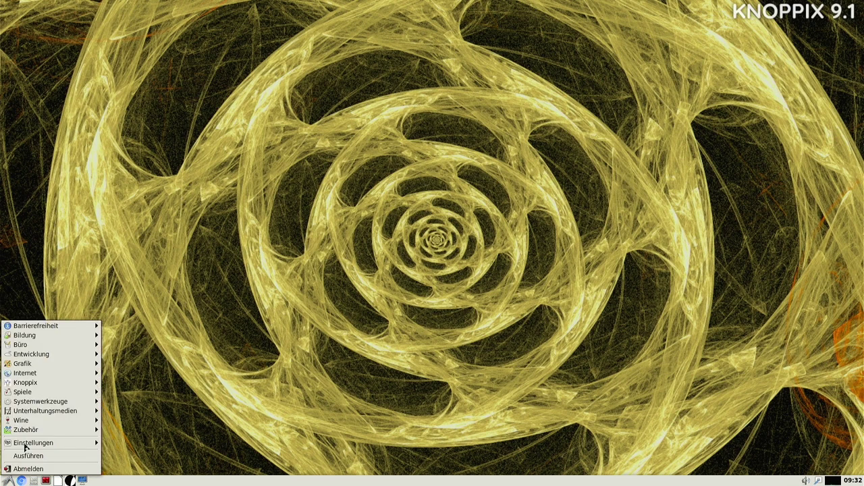
{"action": "mouse_move", "coordinate": [79, 383]}
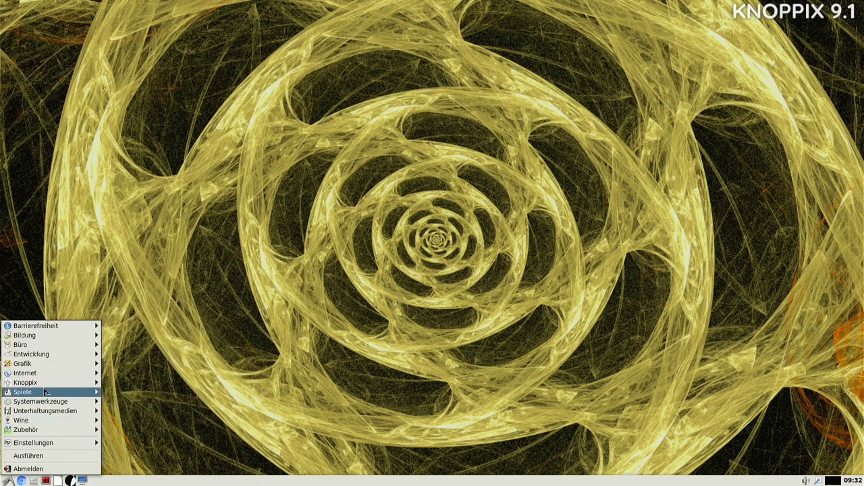
{"action": "mouse_move", "coordinate": [50, 376]}
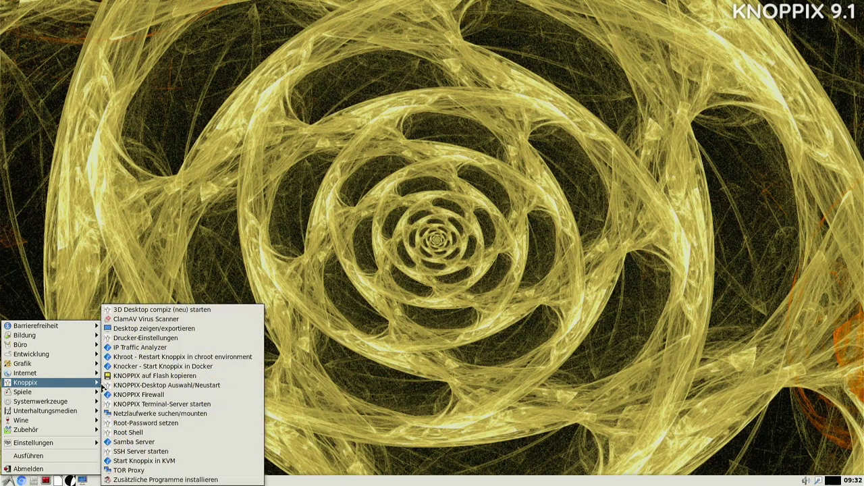
{"action": "left_click", "coordinate": [174, 377]}
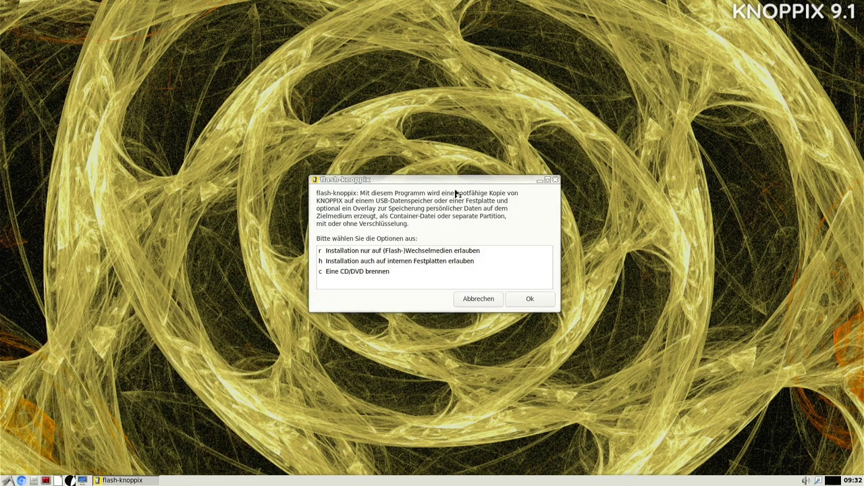
Enable 'h Installation auch auf internen Festplatten erlauben' and confirm with Ok.
{"action": "left_click", "coordinate": [547, 180]}
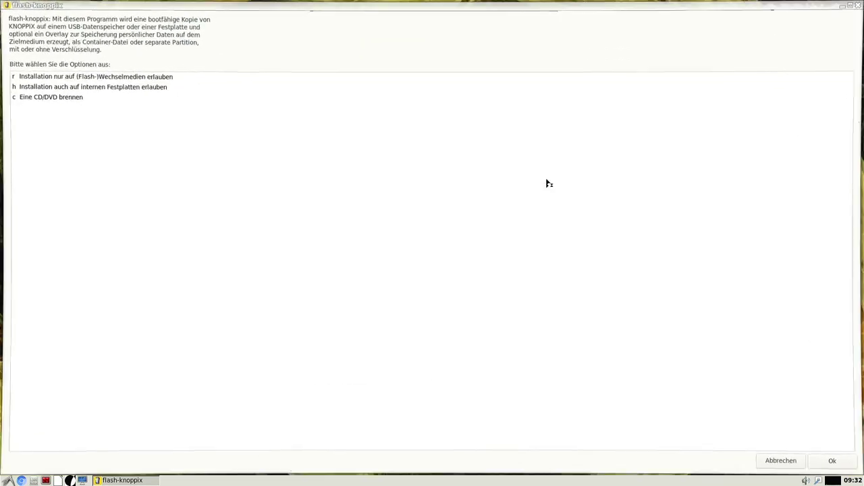
{"action": "left_click", "coordinate": [851, 5]}
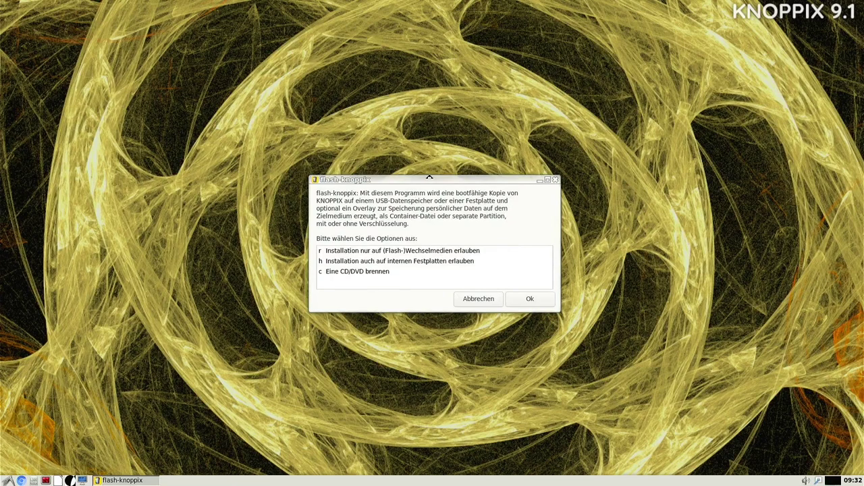
{"action": "left_click_drag", "start_coordinate": [430, 178], "coordinate": [432, 175]}
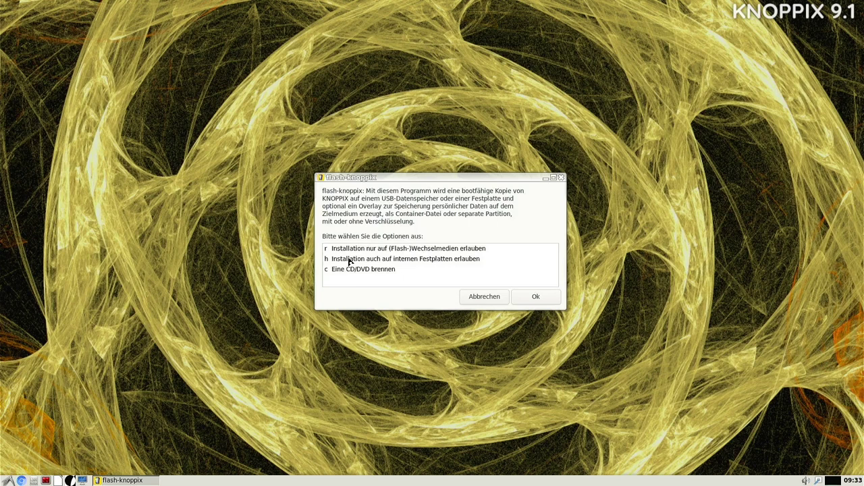
{"action": "left_click", "coordinate": [349, 260]}
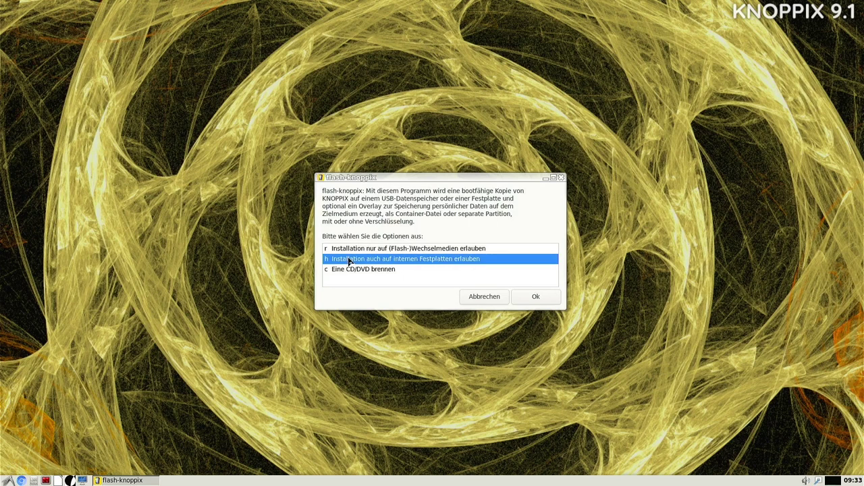
{"action": "left_click", "coordinate": [534, 299]}
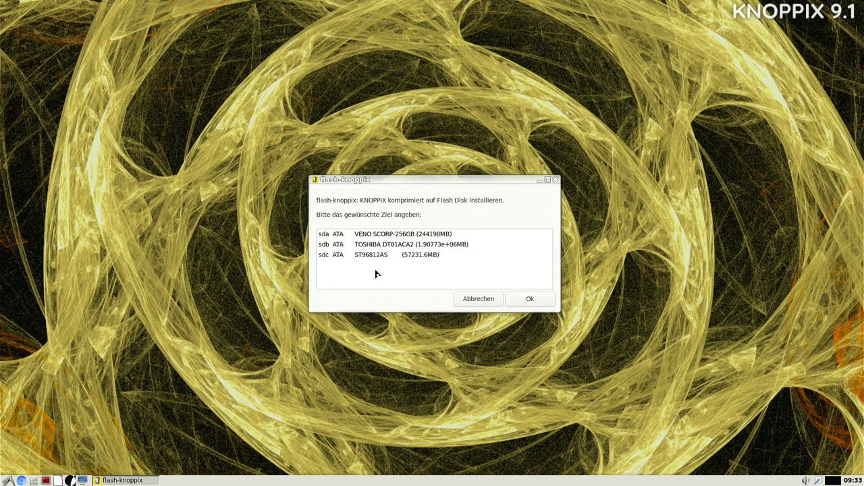
Choose drive sda (VENO SCORP-256GB) as the installation target and confirm.
{"action": "left_click", "coordinate": [389, 237]}
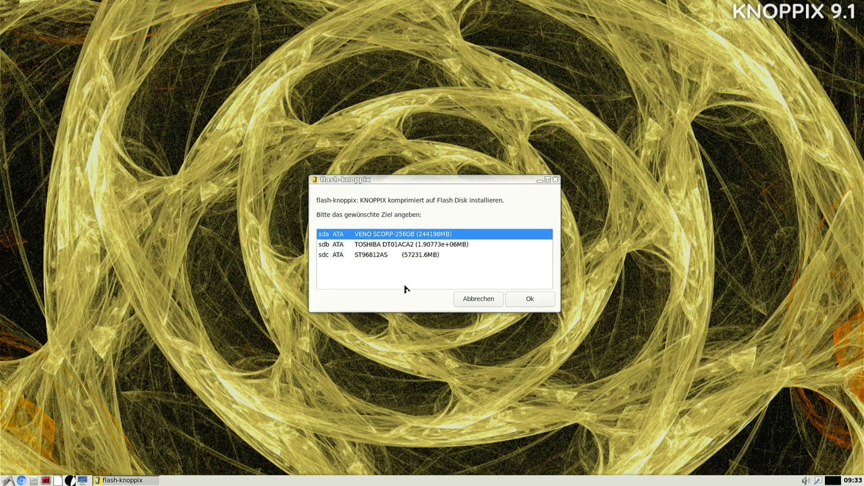
{"action": "left_click", "coordinate": [530, 300]}
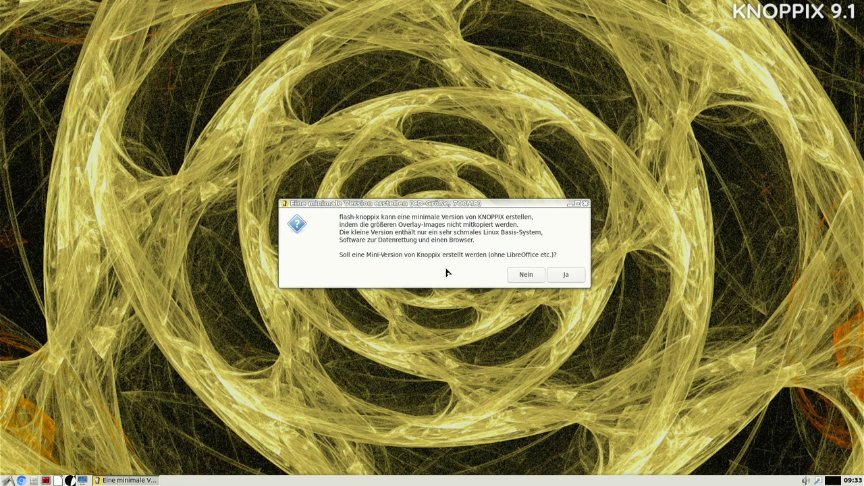
Answer Nein to building the minimal 700 MB version without LibreOffice.
{"action": "left_click", "coordinate": [524, 277]}
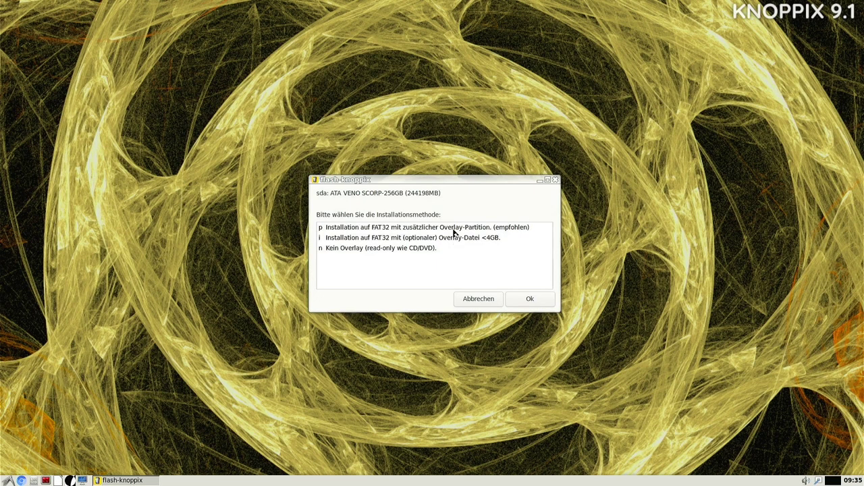
Pick 'p Installation auf FAT32 mit zusätzlicher Overlay-Partition' as the installation method and confirm.
{"action": "left_click", "coordinate": [453, 229]}
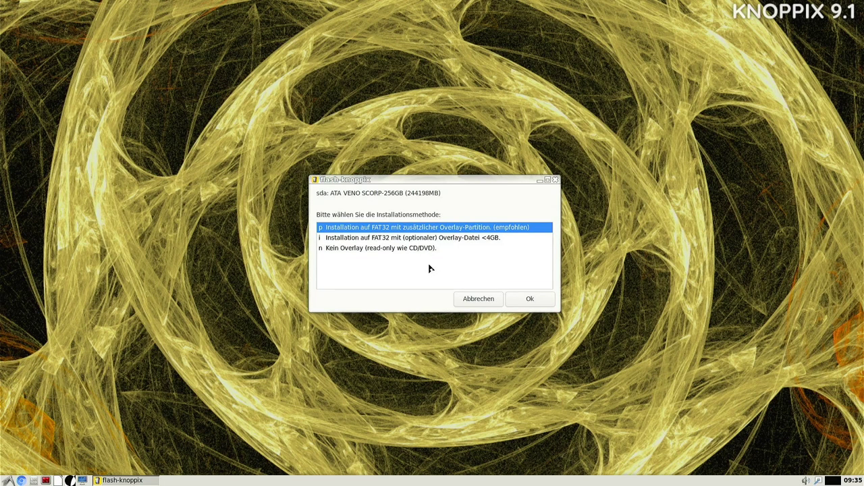
{"action": "left_click", "coordinate": [531, 301]}
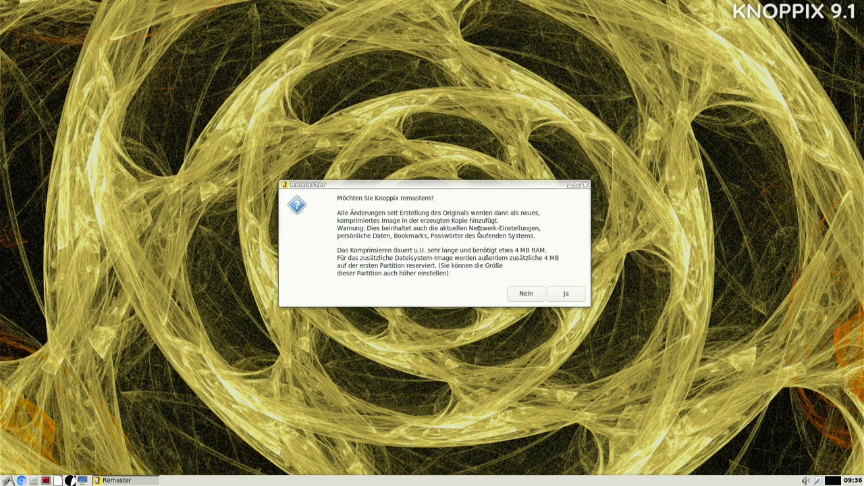
Read the remaster warning about copied network settings and answer Ja to remastering.
{"action": "left_click_drag", "start_coordinate": [480, 230], "coordinate": [512, 229]}
{"action": "left_click", "coordinate": [511, 229]}
{"action": "left_click", "coordinate": [565, 293]}
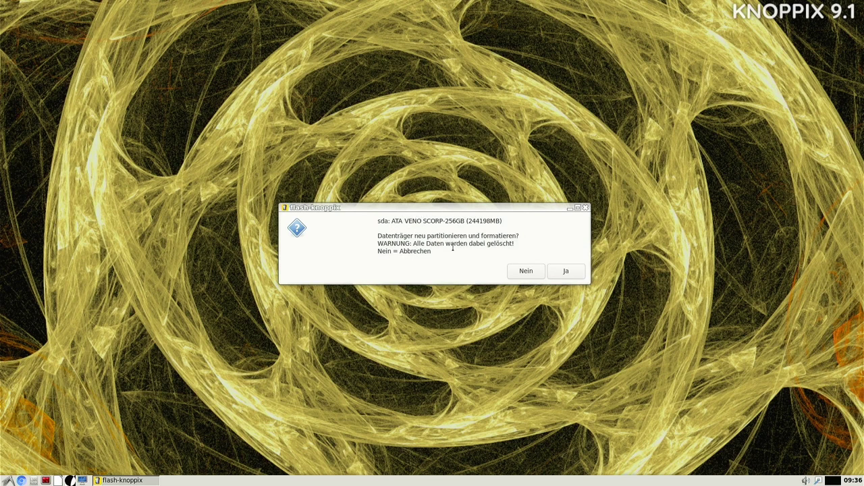
Answer Ja to both prompts for repartitioning and formatting sda.
{"action": "left_click", "coordinate": [570, 273]}
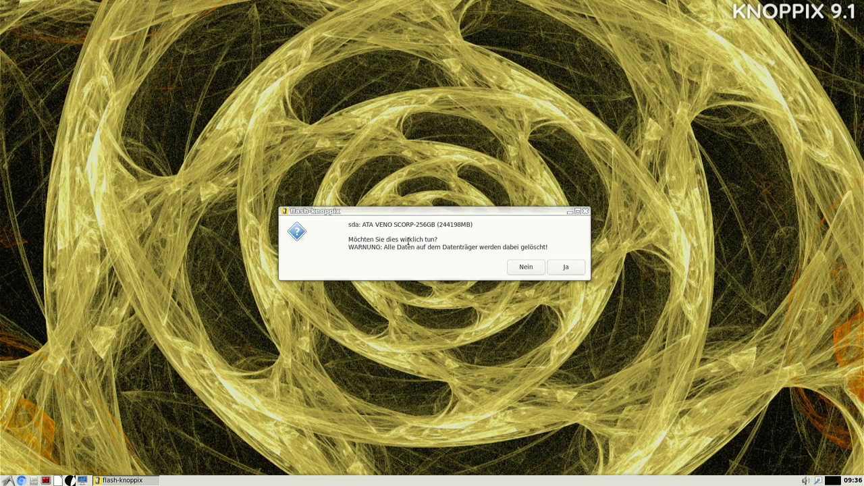
{"action": "left_click", "coordinate": [566, 269]}
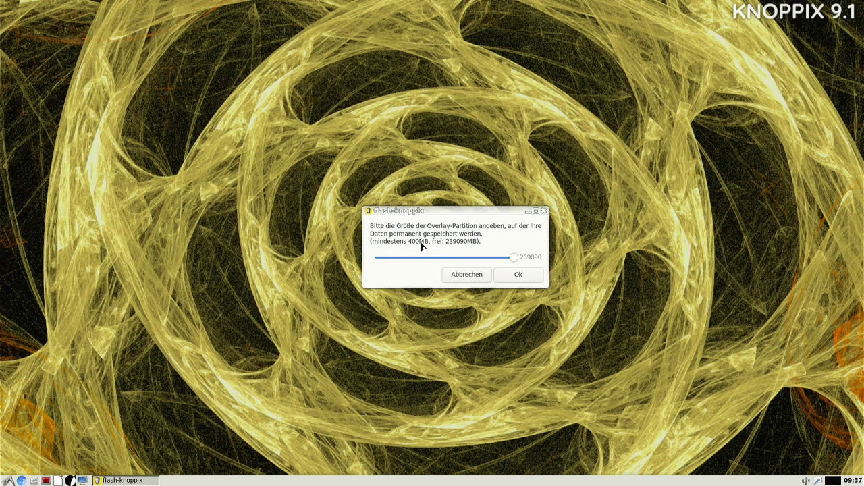
Set the overlay partition slider to 231264 MB and confirm with Ok.
{"action": "left_click_drag", "start_coordinate": [517, 257], "coordinate": [543, 257]}
{"action": "left_click", "coordinate": [520, 275]}
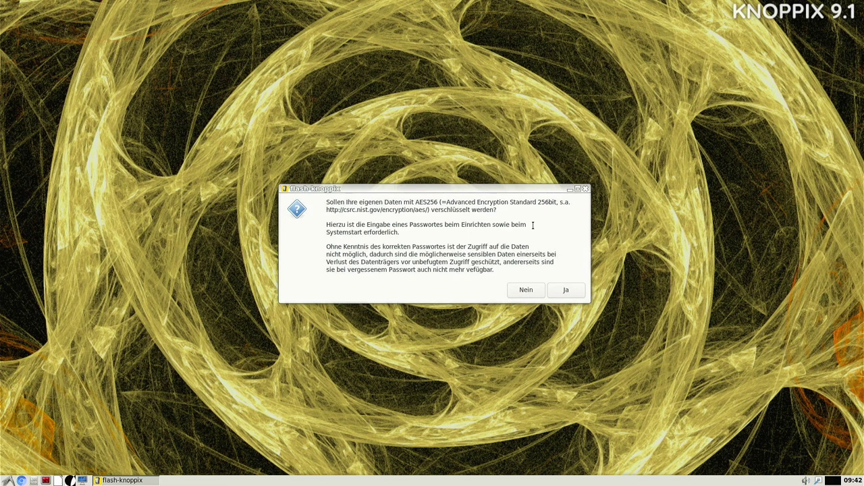
Answer Ja to encrypting the personal data with AES256.
{"action": "left_click", "coordinate": [560, 290]}
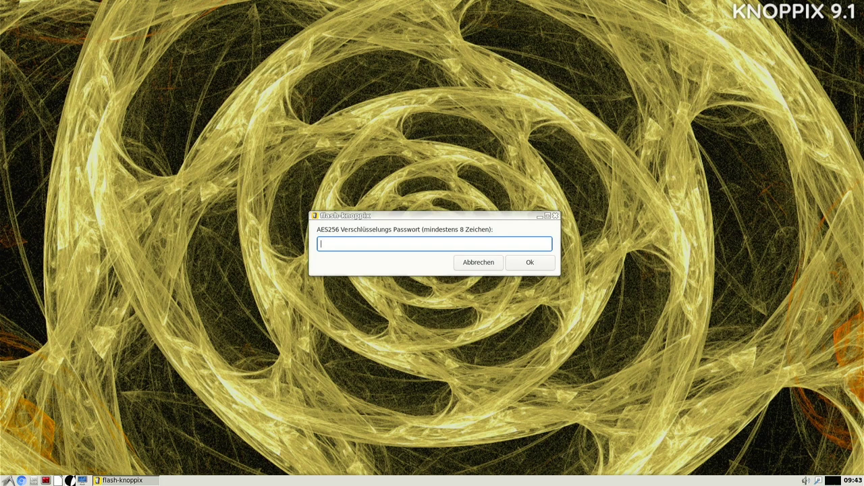
Enter the AES256 encryption password for the sda overlay and repeat it to confirm.
{"action": "type", "text": "dfdfgfthtzj"}
{"action": "key", "text": "BackSpace"}
{"action": "key", "text": "BackSpace"}
{"action": "key", "text": "BackSpace"}
{"action": "key", "text": "BackSpace"}
{"action": "key", "text": "BackSpace"}
{"action": "key", "text": "BackSpace"}
{"action": "key", "text": "BackSpace"}
{"action": "key", "text": "BackSpace"}
{"action": "key", "text": "BackSpace"}
{"action": "key", "text": "BackSpace"}
{"action": "key", "text": "BackSpace"}
{"action": "type", "text": "rootroot"}
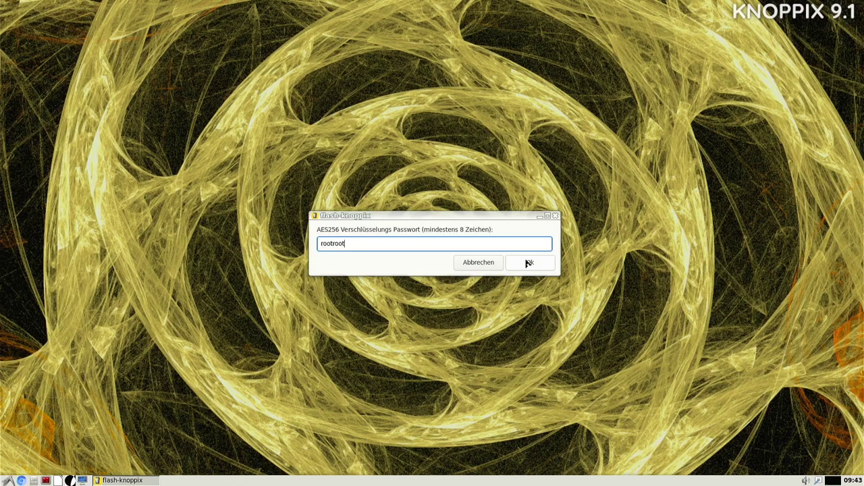
{"action": "left_click", "coordinate": [528, 263]}
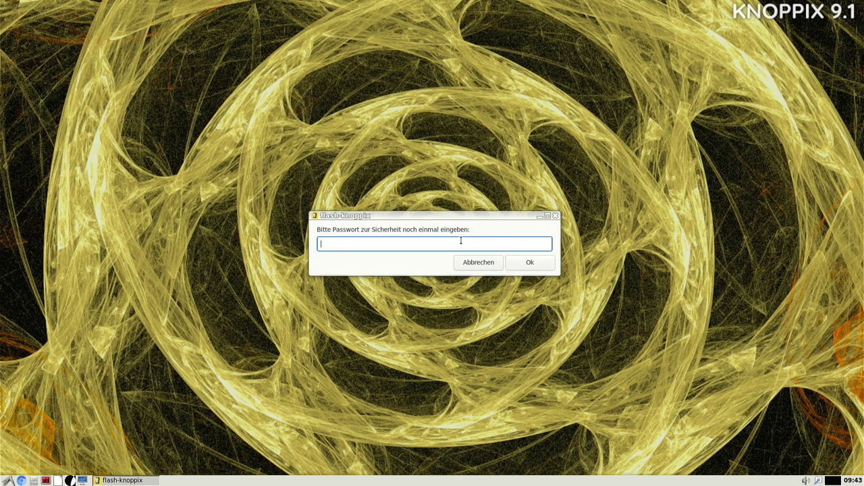
{"action": "type", "text": "rootroot"}
{"action": "left_click", "coordinate": [541, 268]}
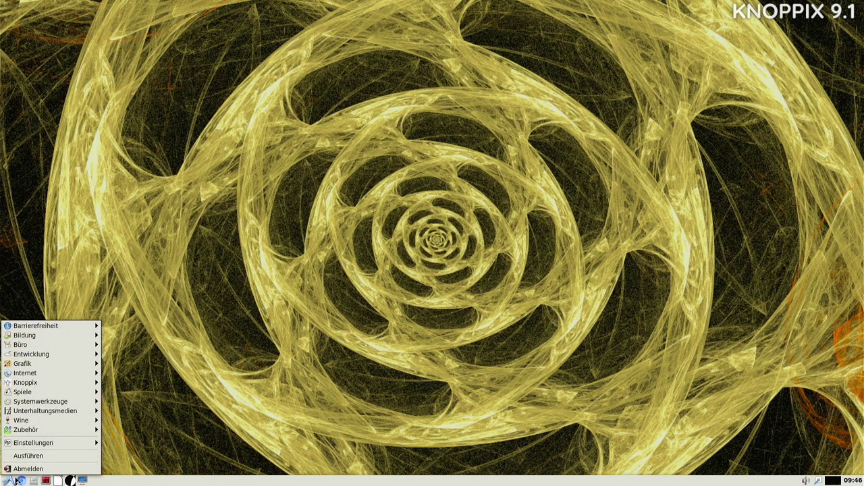
Choose Abmelden from the Start menu, then 'Neu starten' to reboot the machine.
{"action": "left_click", "coordinate": [28, 469]}
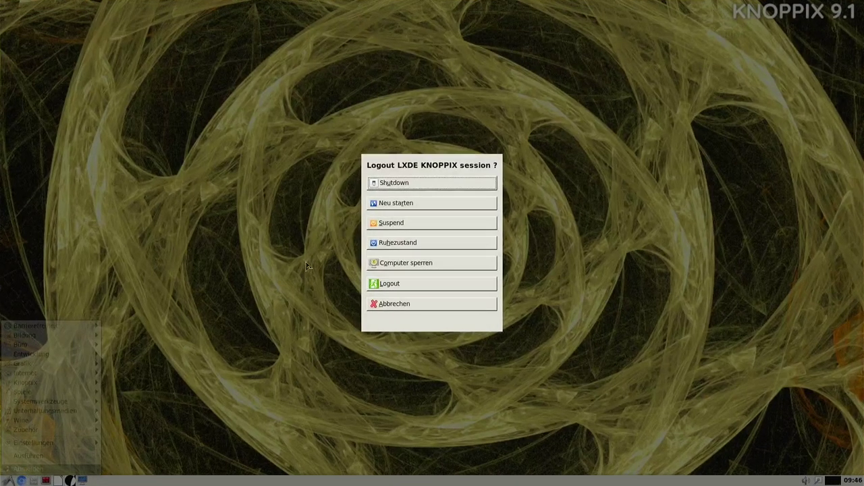
{"action": "left_click", "coordinate": [382, 206]}
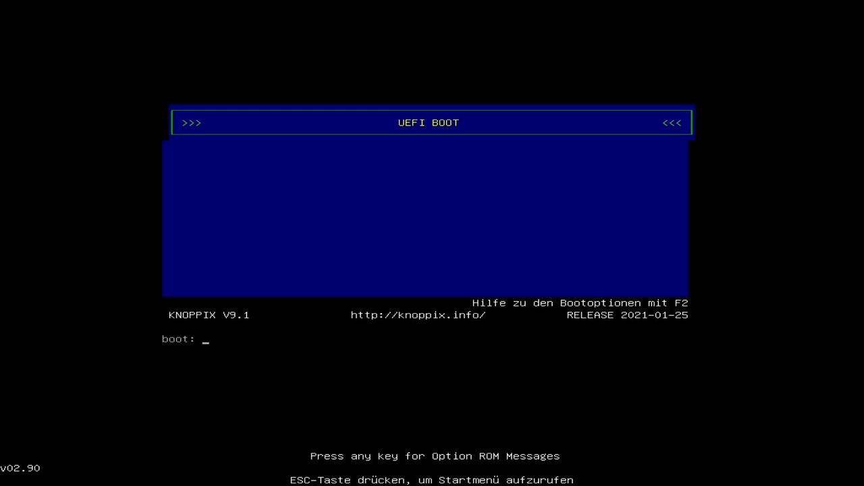
Boot KNOPPIX from the boot: prompt and enter the passphrase for /dev/sda2.
{"action": "key", "text": "Return"}
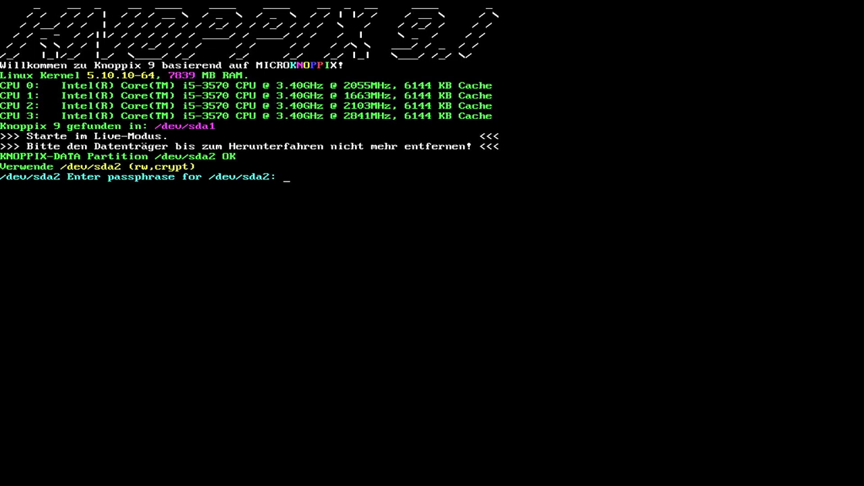
{"action": "key", "text": "Return"}
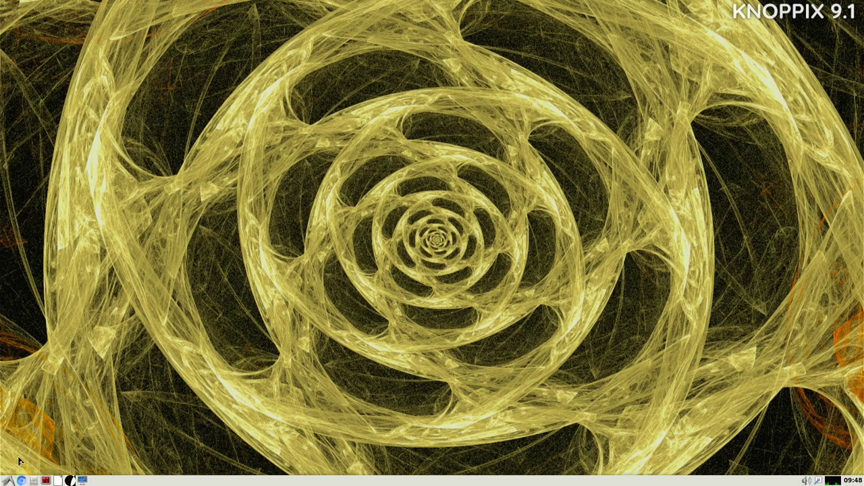
Open PCManFM at the home folder, centre its window, and open Downloads.
{"action": "left_click", "coordinate": [34, 481]}
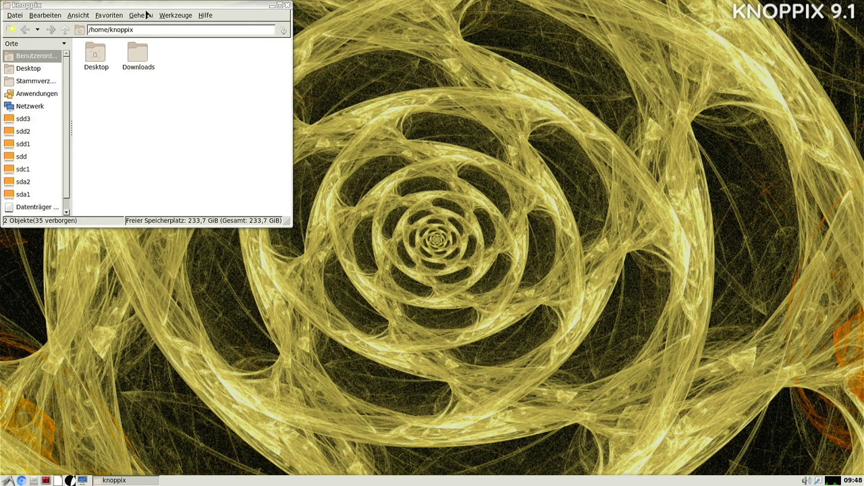
{"action": "left_click_drag", "start_coordinate": [141, 8], "coordinate": [407, 91]}
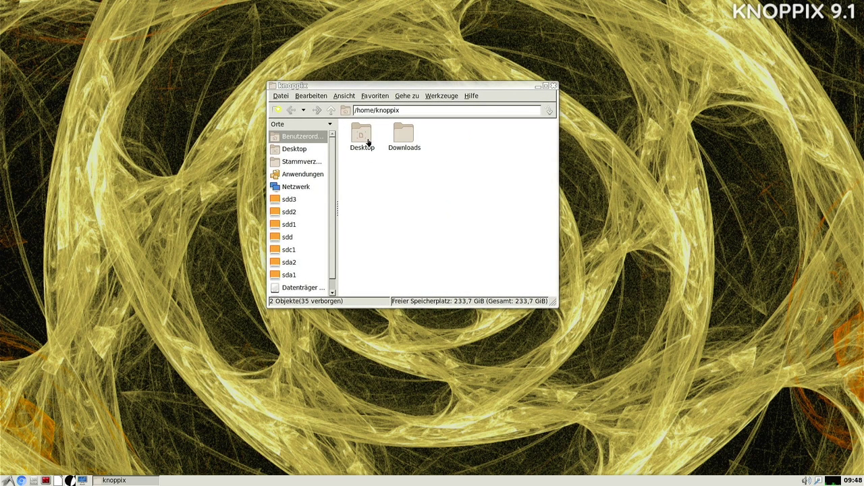
{"action": "left_click", "coordinate": [406, 141]}
{"action": "double_click", "coordinate": [406, 141]}
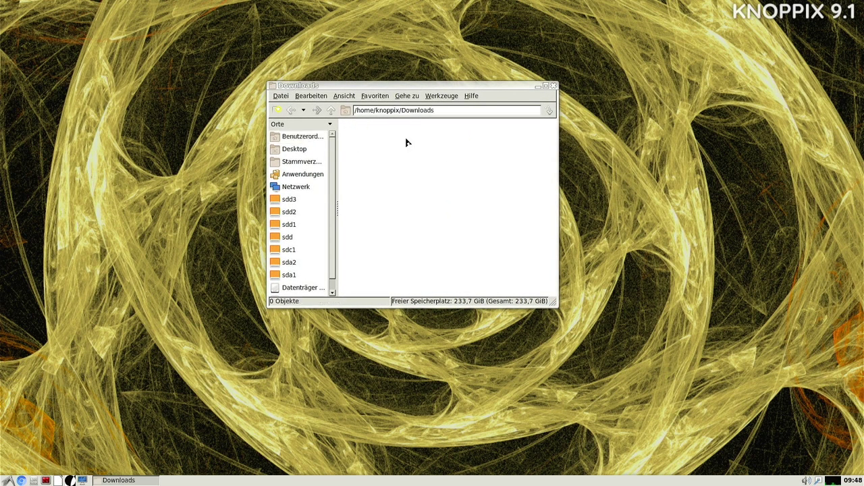
Return home, widen the window, and show the root folder / with KNOPPIX and KNOPPIX-DATA.
{"action": "left_click", "coordinate": [331, 110]}
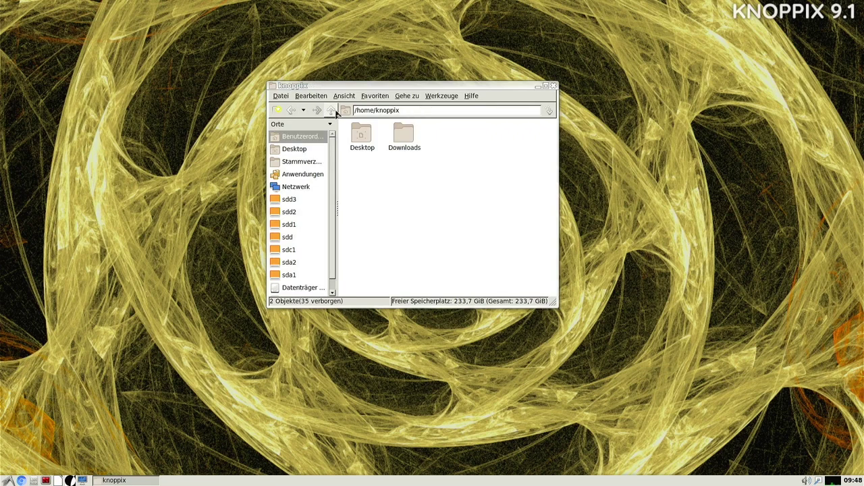
{"action": "left_click", "coordinate": [365, 133]}
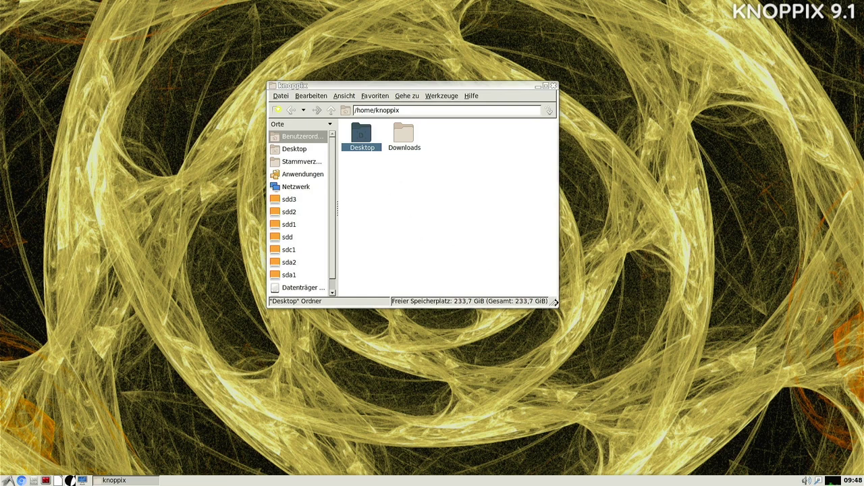
{"action": "left_click_drag", "start_coordinate": [555, 302], "coordinate": [684, 350]}
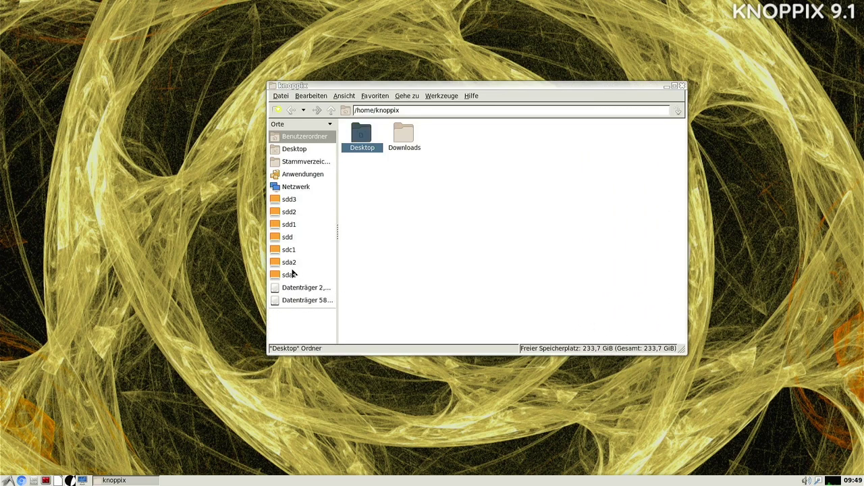
{"action": "left_click", "coordinate": [294, 163]}
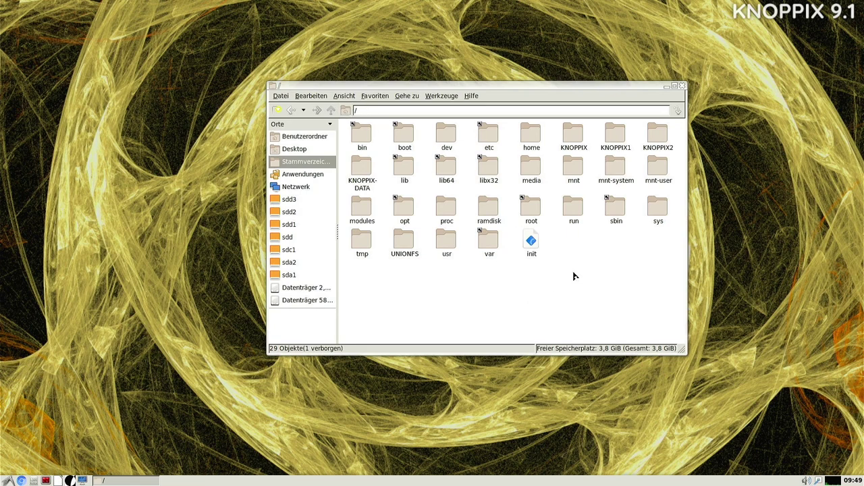
Browse into /media and open the sda2 folder.
{"action": "left_click", "coordinate": [571, 168]}
{"action": "double_click", "coordinate": [535, 174]}
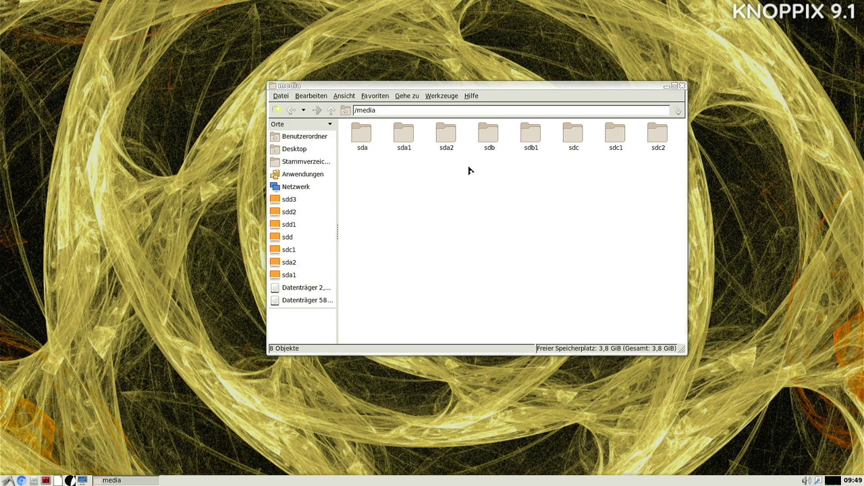
{"action": "double_click", "coordinate": [450, 138]}
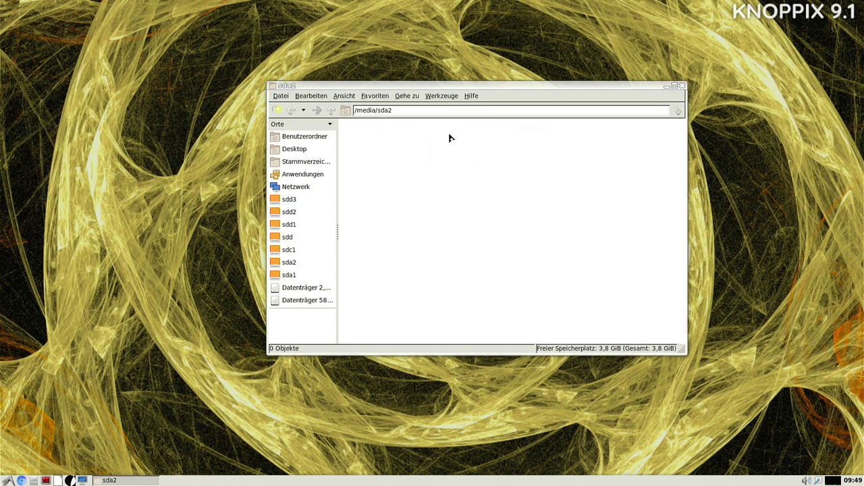
Confirm sda2 is empty, go back up to /media, and close PCManFM.
{"action": "right_click", "coordinate": [421, 164]}
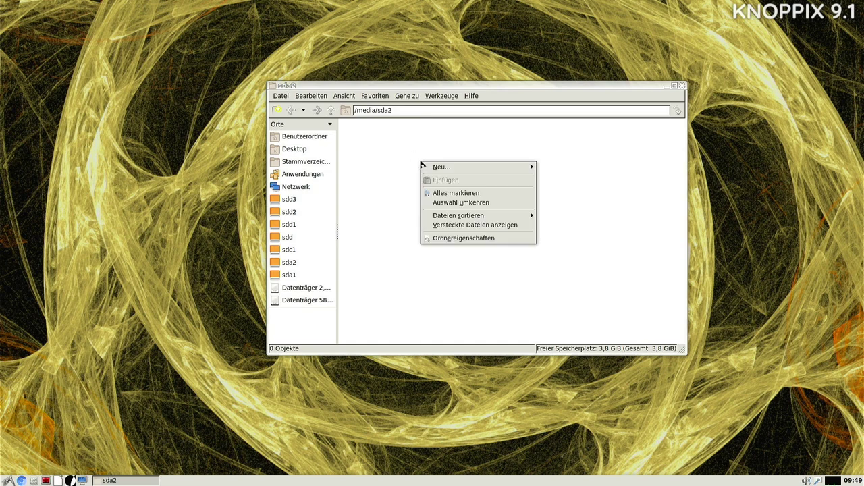
{"action": "left_click", "coordinate": [391, 196]}
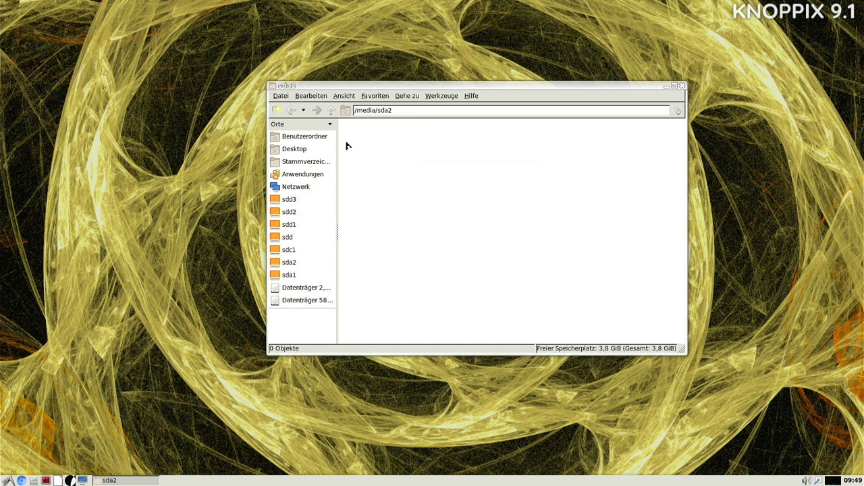
{"action": "left_click", "coordinate": [331, 110]}
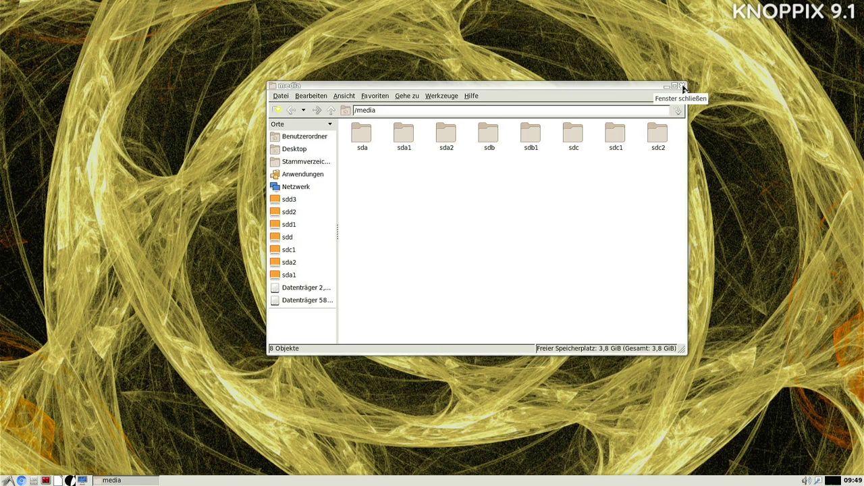
{"action": "left_click", "coordinate": [683, 88]}
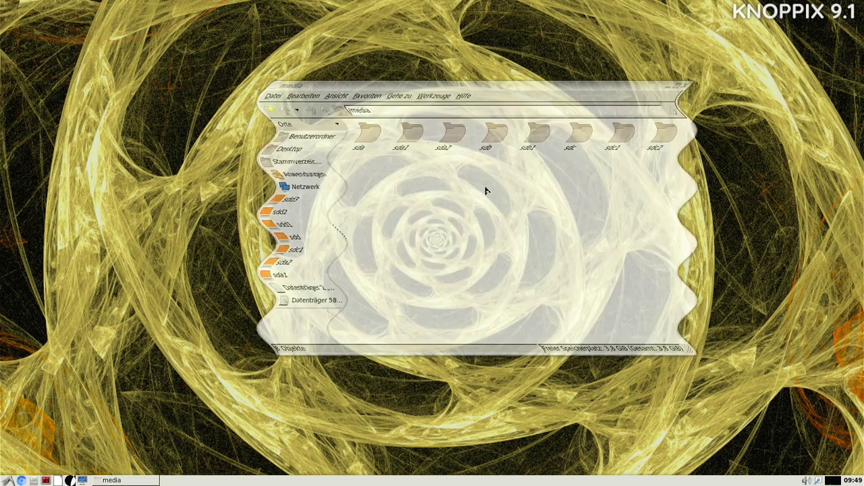